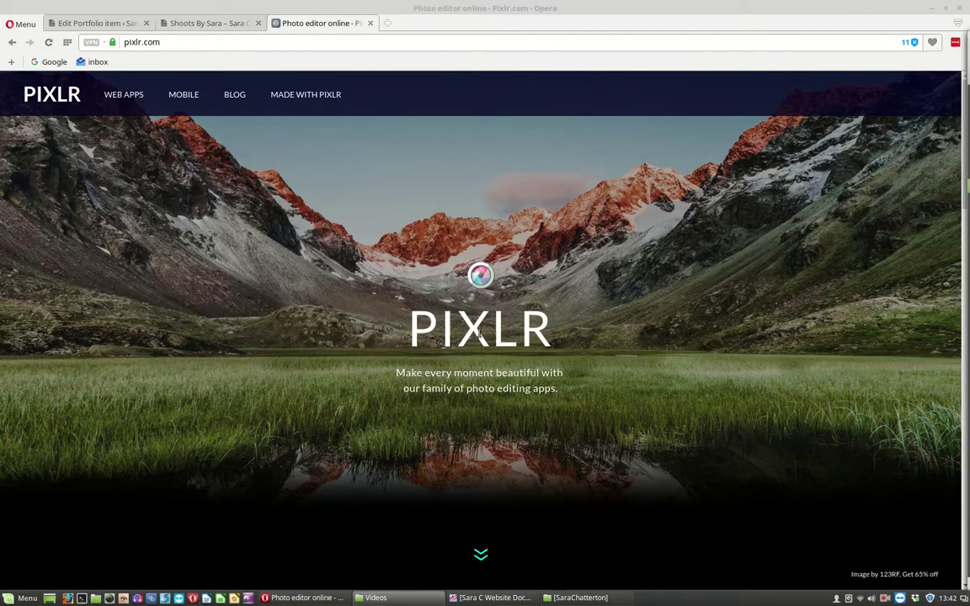
# Scroll the pixlr.com homepage down to the Pixlr Editor and Pixlr Express cards
pyautogui.scroll(-5, 480, 335)
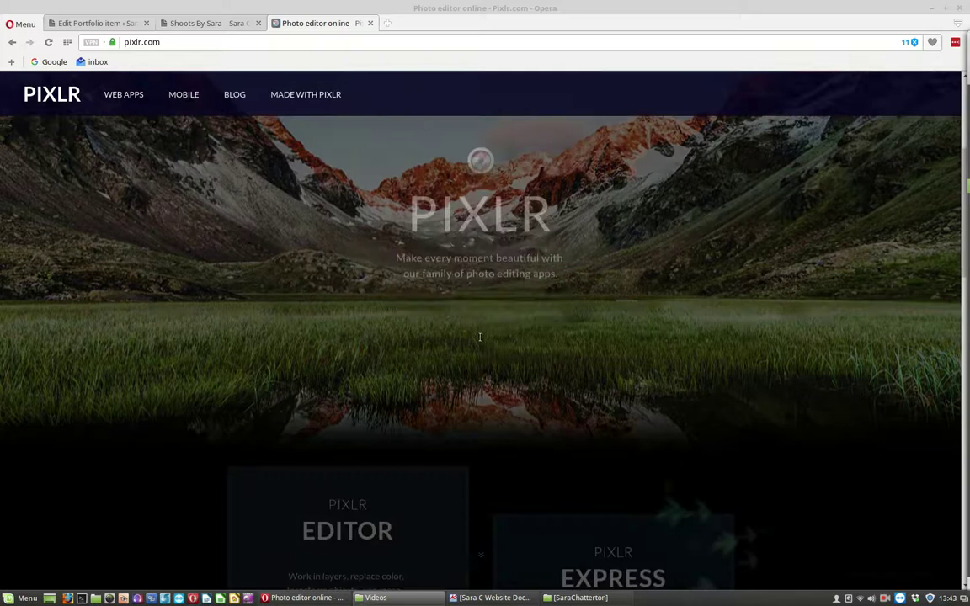
pyautogui.scroll(-3, 480, 337)
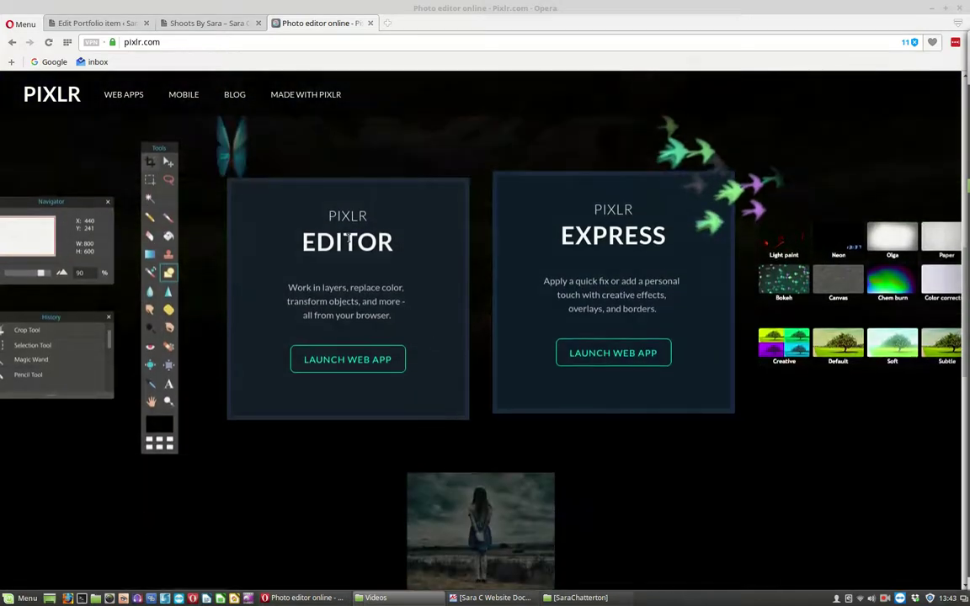
# Launch Pixlr Editor and load IMG_6752.PNG from the computer's SaraChatterton folder
pyautogui.click(364, 361)
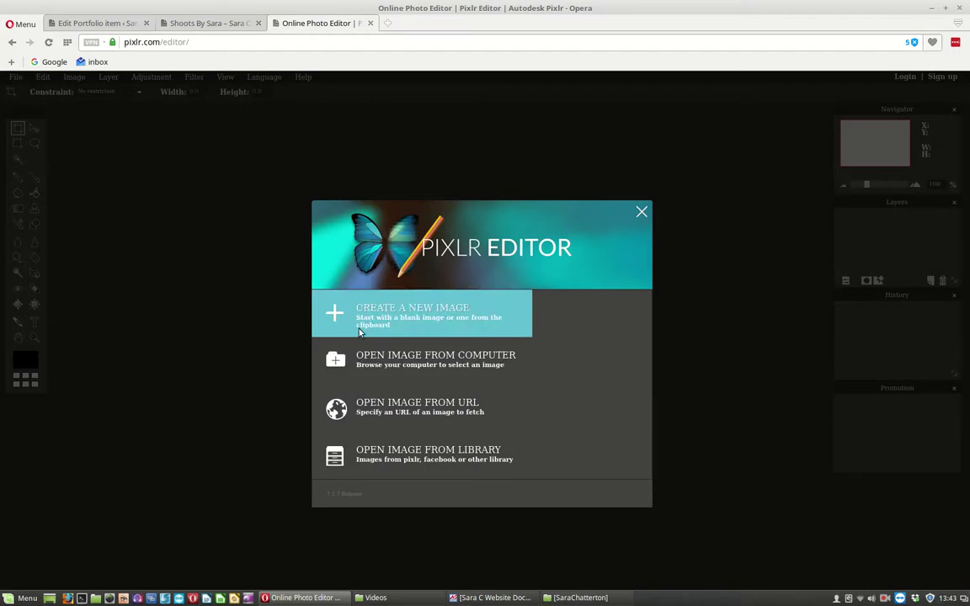
pyautogui.click(431, 364)
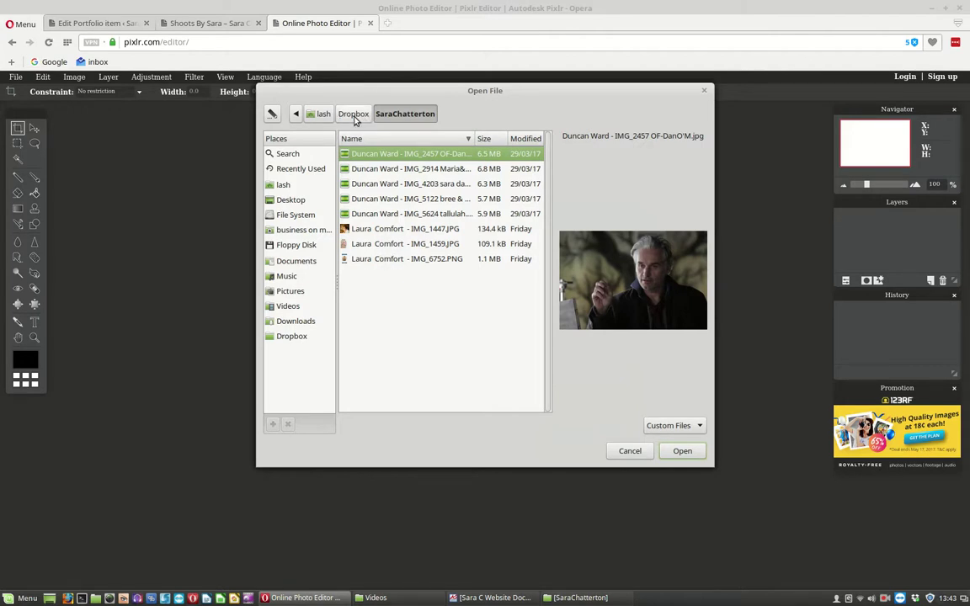
pyautogui.click(410, 261)
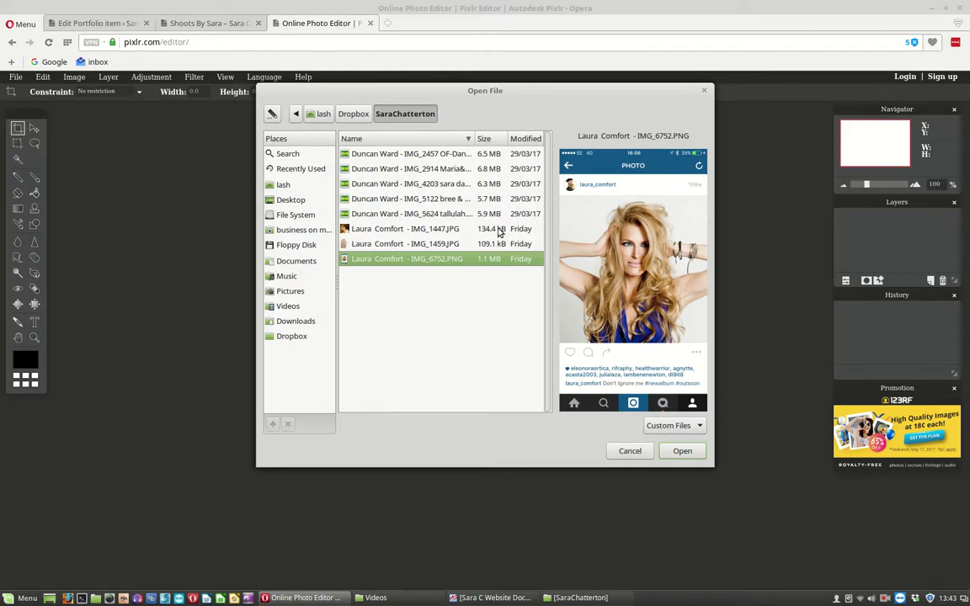
pyautogui.click(683, 451)
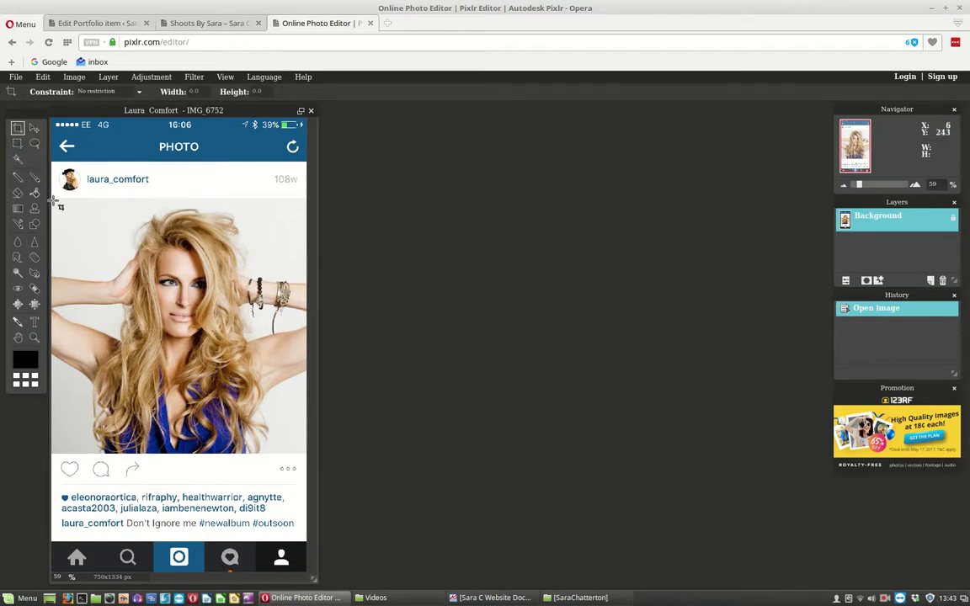
# Crop the screenshot to the 737×734 px portrait photo, removing the Instagram interface
pyautogui.moveTo(56, 202); pyautogui.dragTo(306, 450)
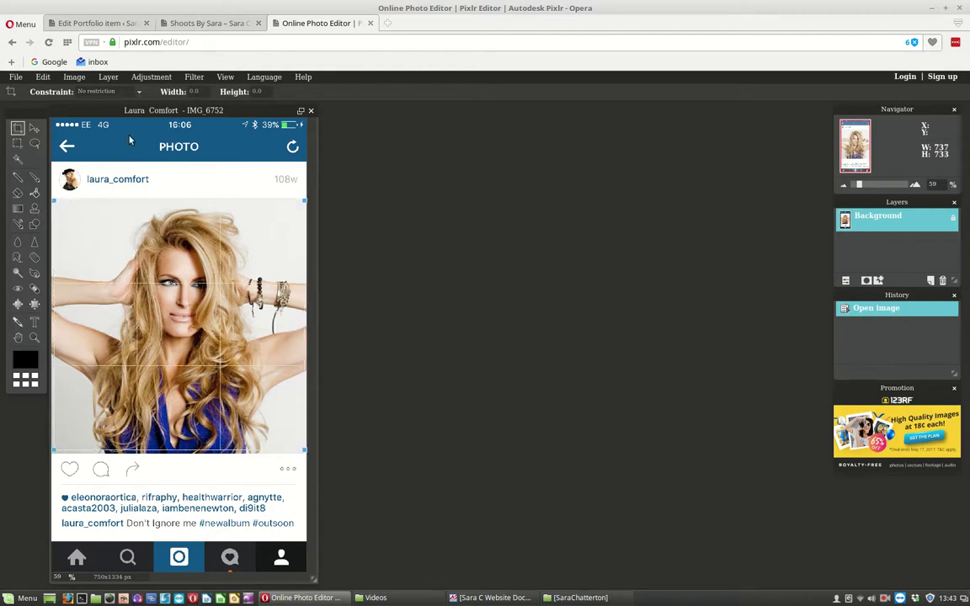
pyautogui.press('Return')
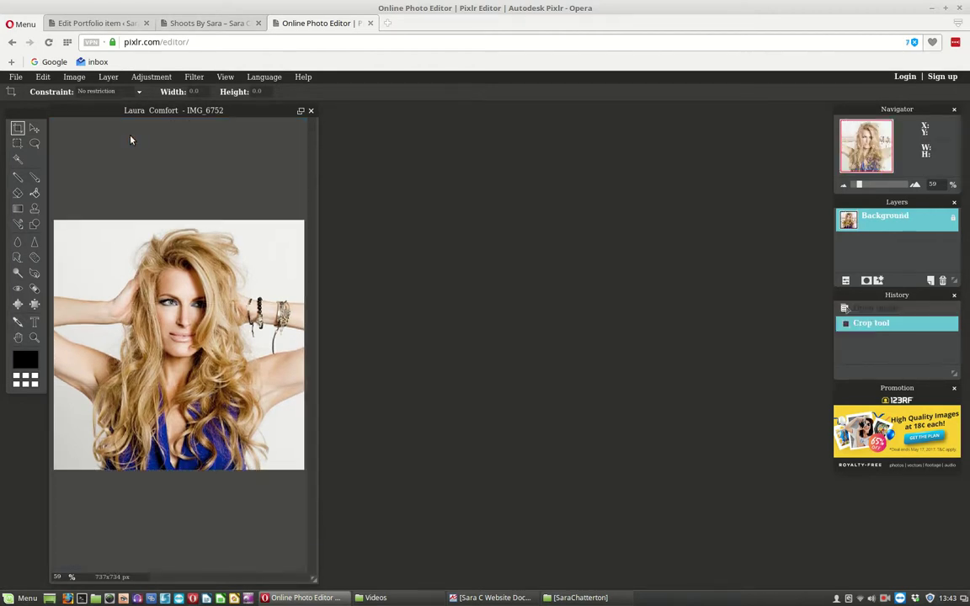
pyautogui.click(15, 76)
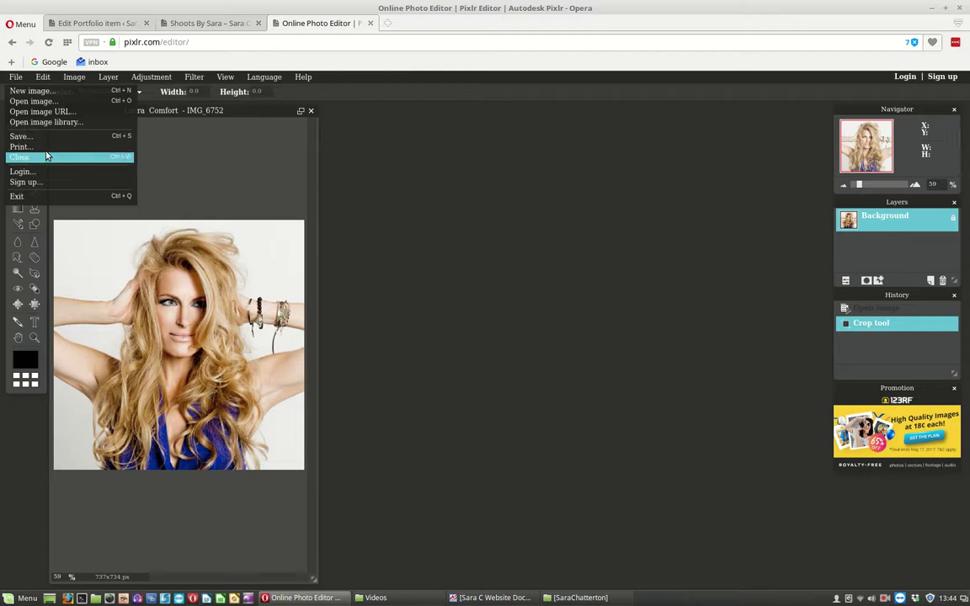
# Save the cropped image as JPEG at quality 82, named IMG_6752-crop.jpg
pyautogui.click(93, 137)
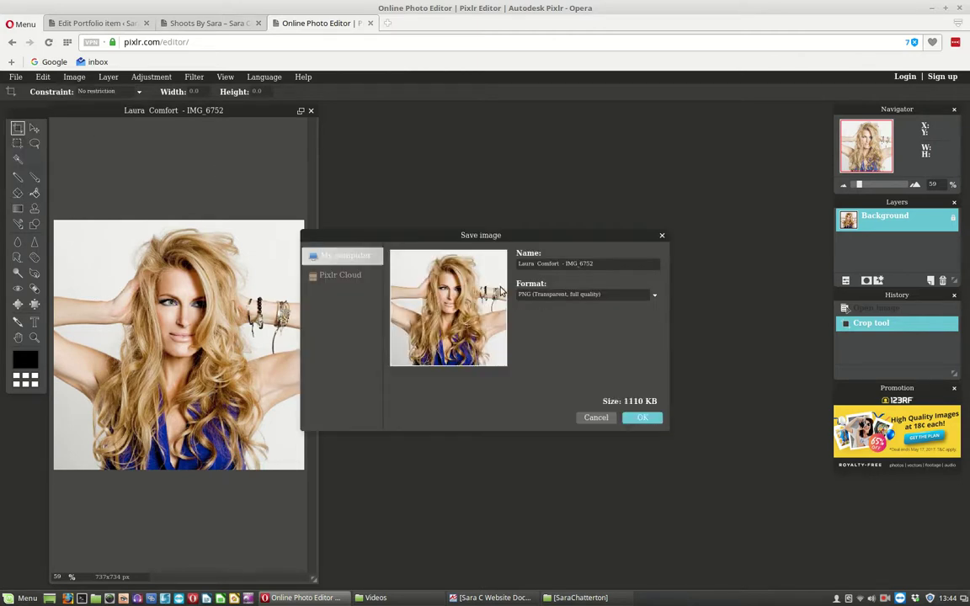
pyautogui.click(562, 296)
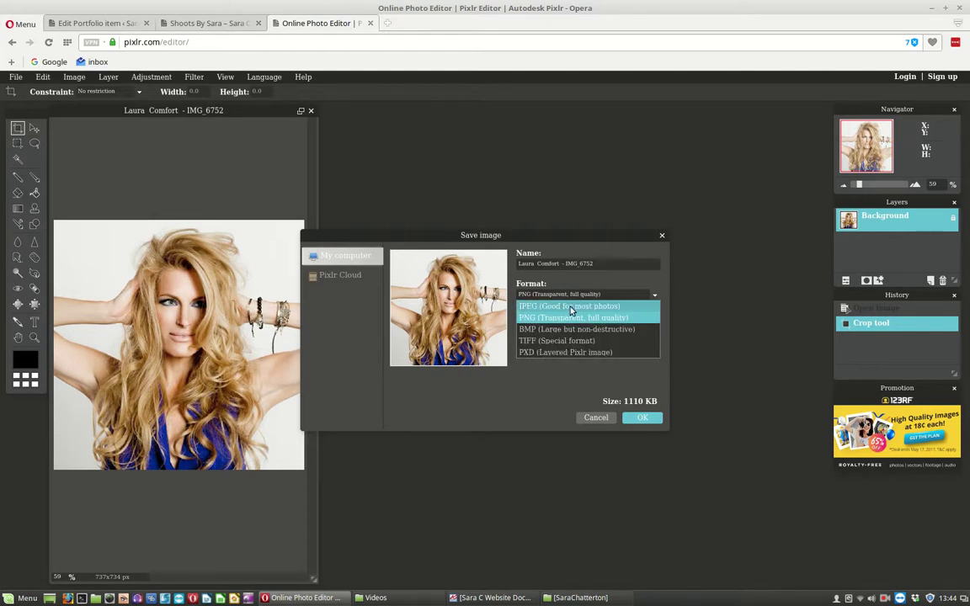
pyautogui.click(572, 307)
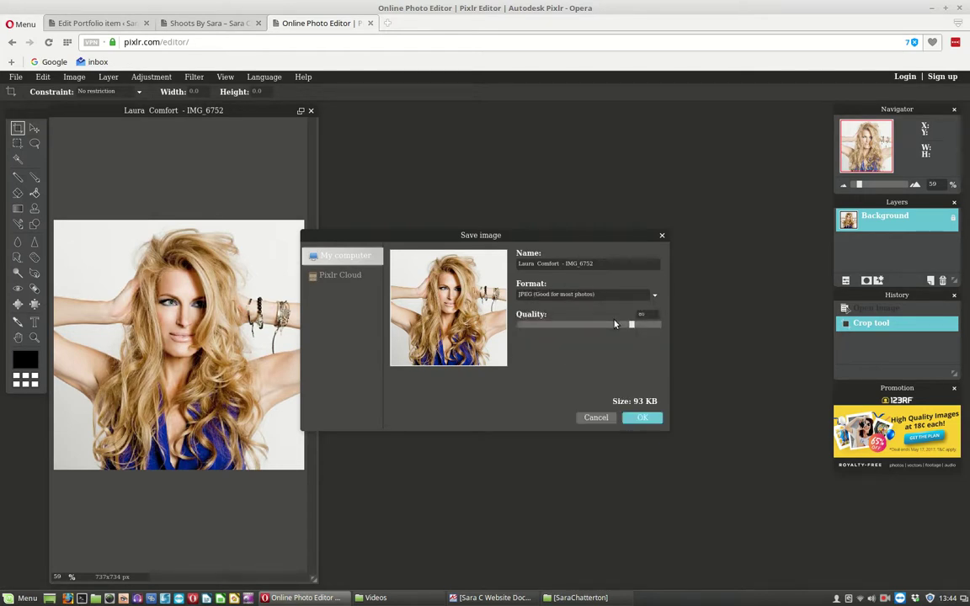
pyautogui.moveTo(632, 327); pyautogui.dragTo(636, 328)
pyautogui.click(644, 419)
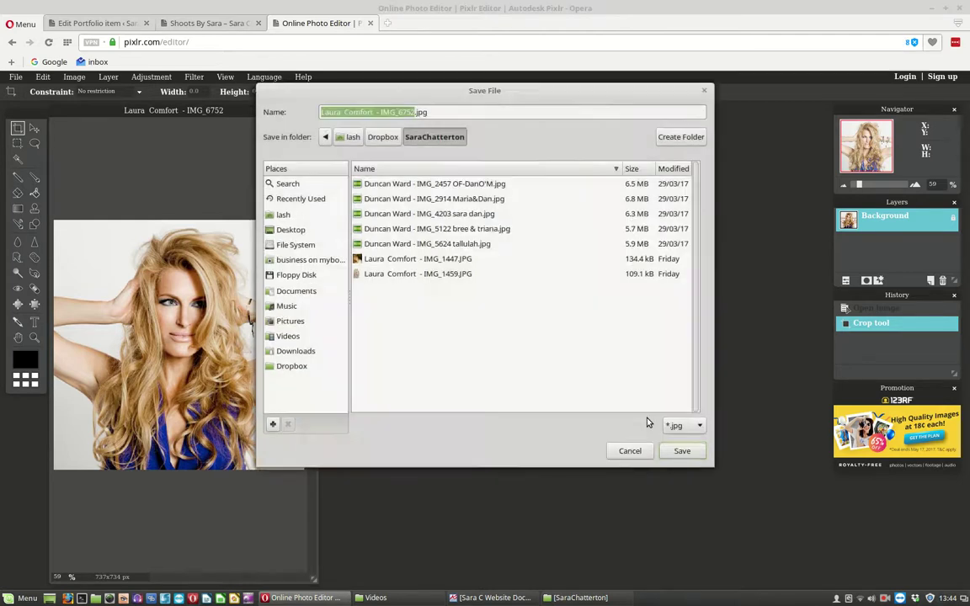
pyautogui.click(414, 112)
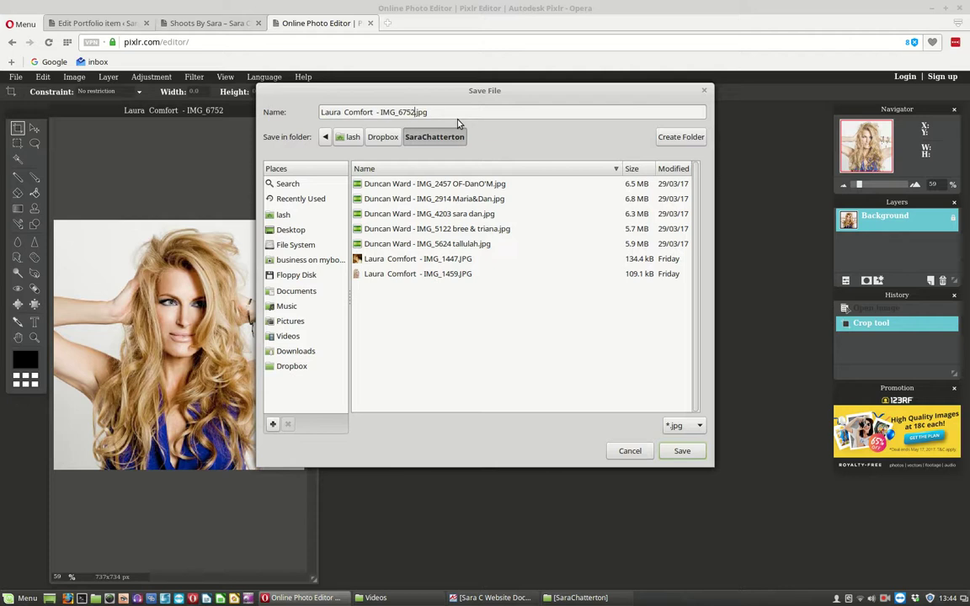
pyautogui.write('-crop')
pyautogui.click(682, 451)
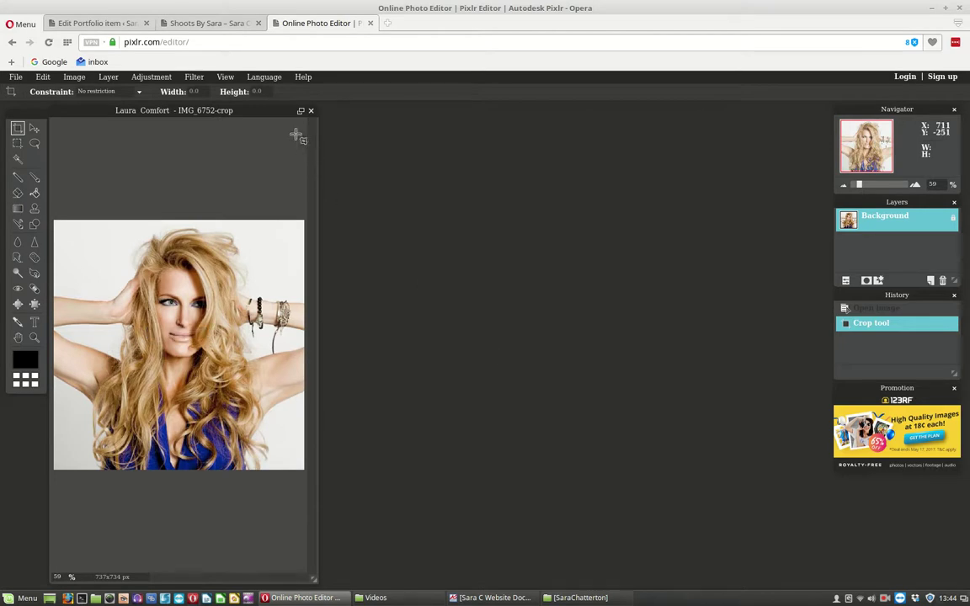
# Close the image without saving again and leave the Pixlr Editor tab
pyautogui.click(311, 112)
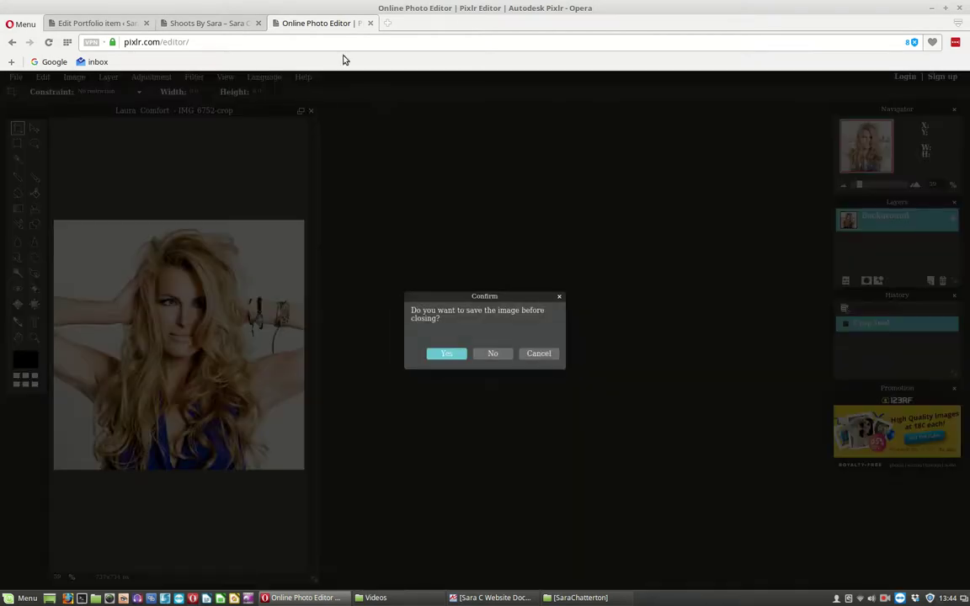
pyautogui.click(494, 354)
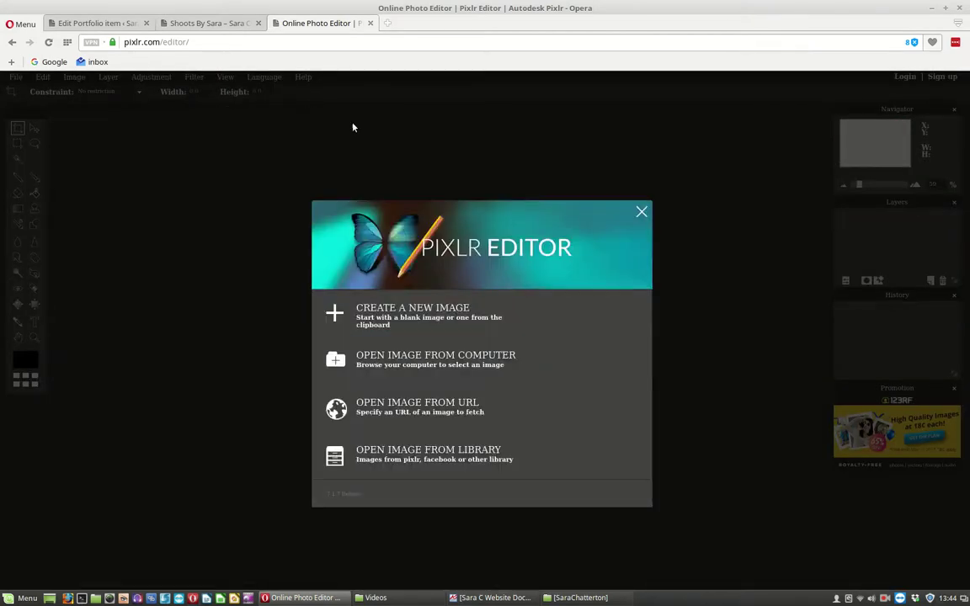
pyautogui.click(370, 24)
pyautogui.click(580, 340)
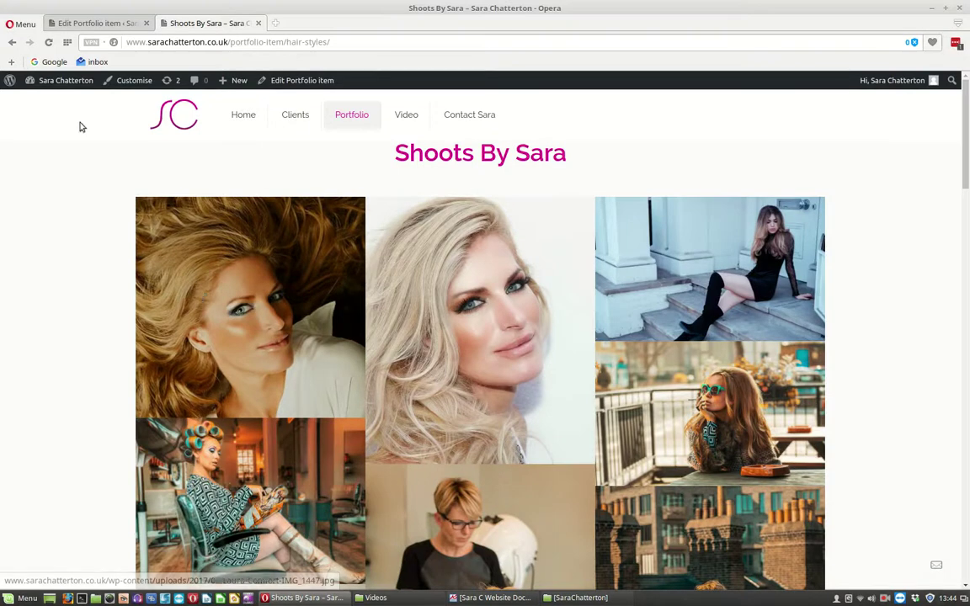
# In the WordPress admin, go to Media > Add New
pyautogui.click(96, 23)
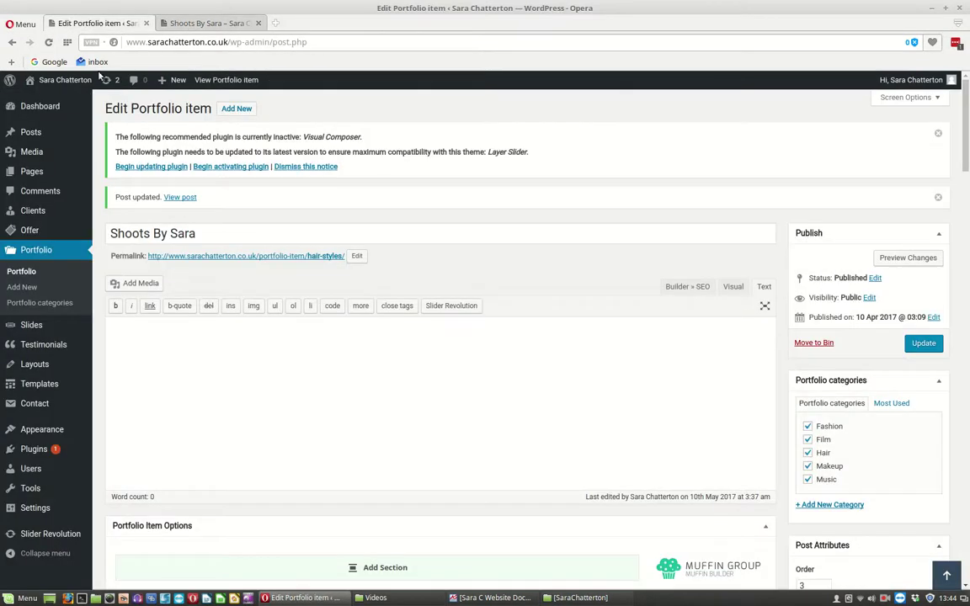
pyautogui.moveTo(37, 230)
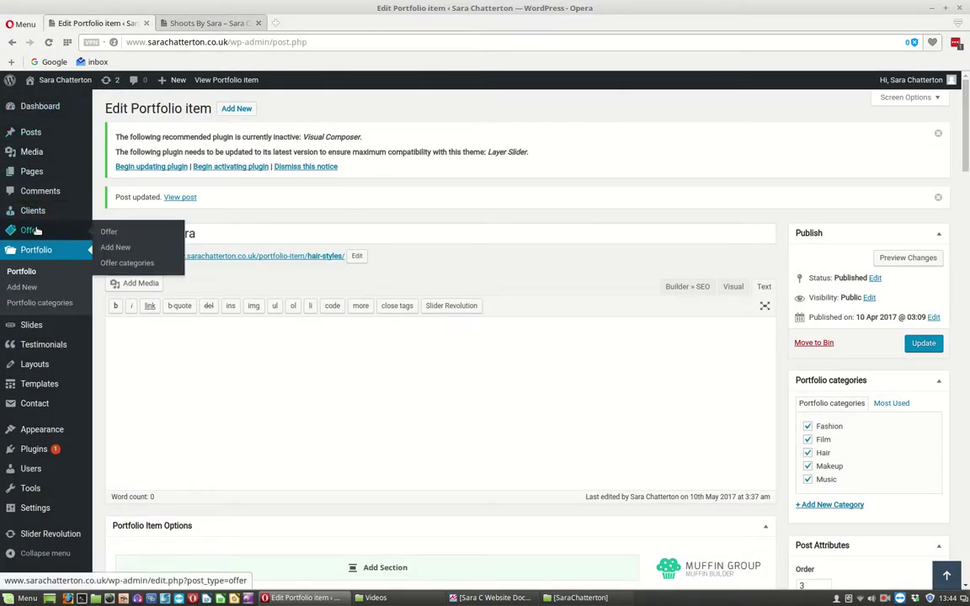
pyautogui.moveTo(38, 159)
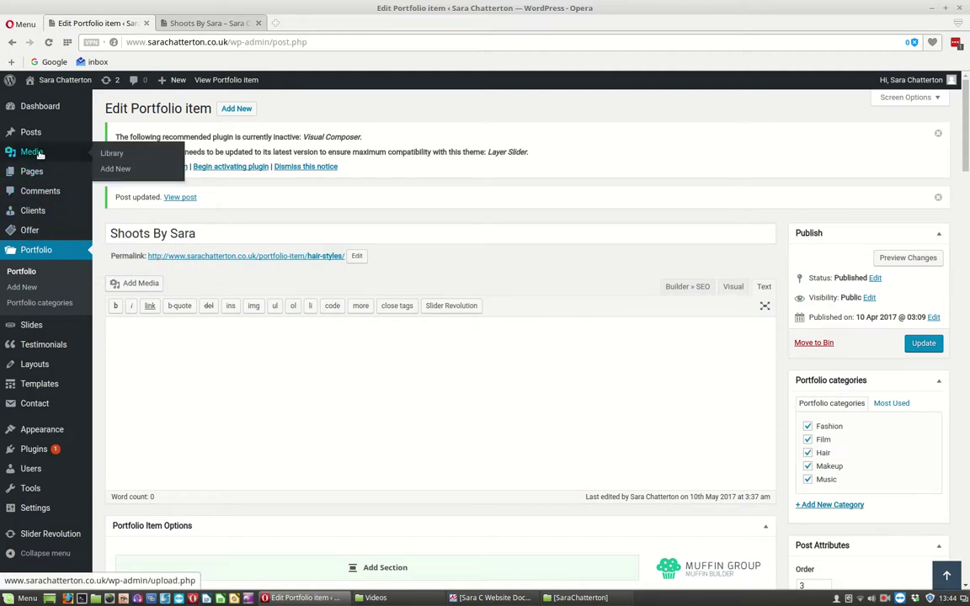
pyautogui.click(122, 170)
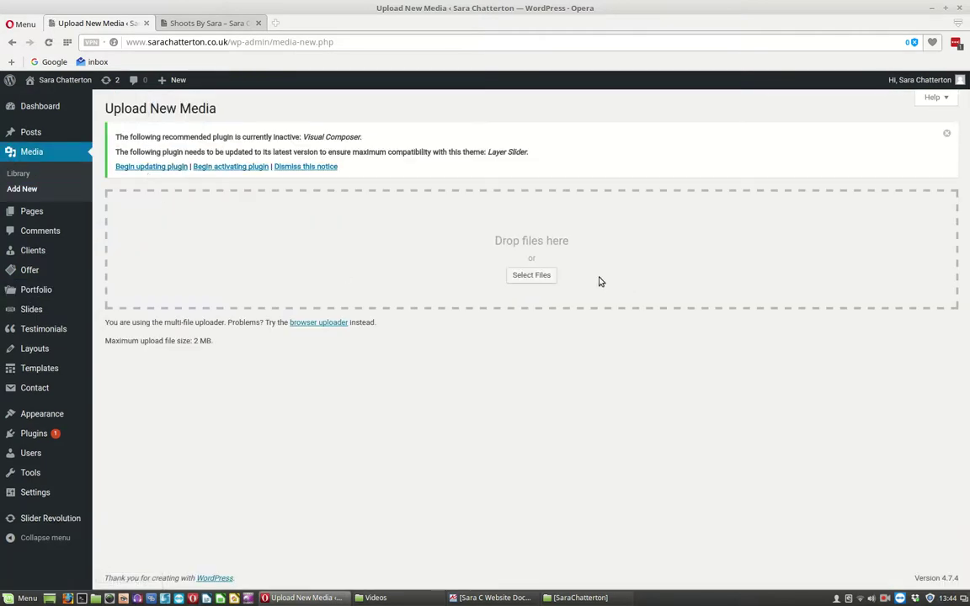
# Upload IMG_6752-crop.jpg, then view it at the top of the Media Library
pyautogui.click(542, 276)
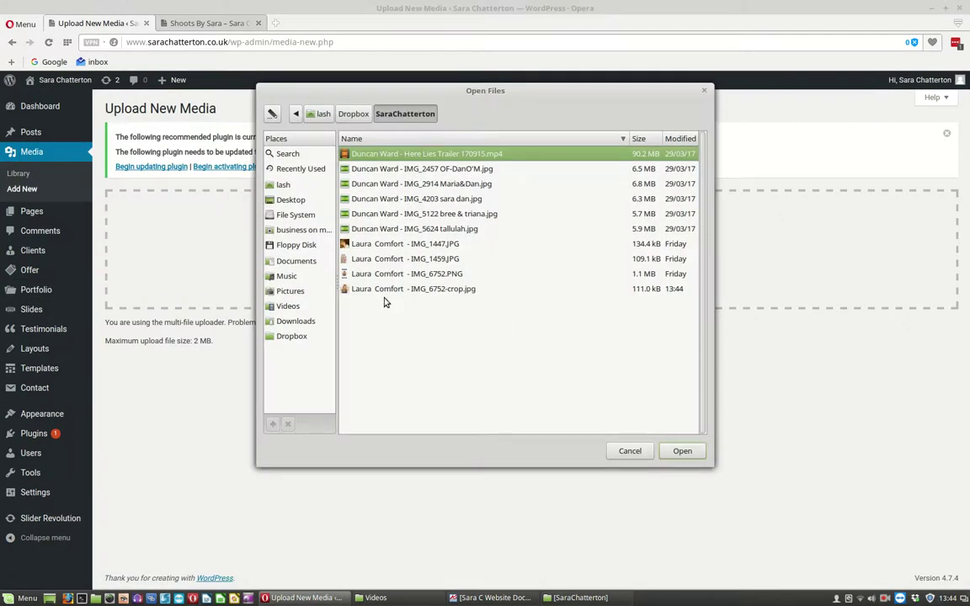
pyautogui.click(404, 290)
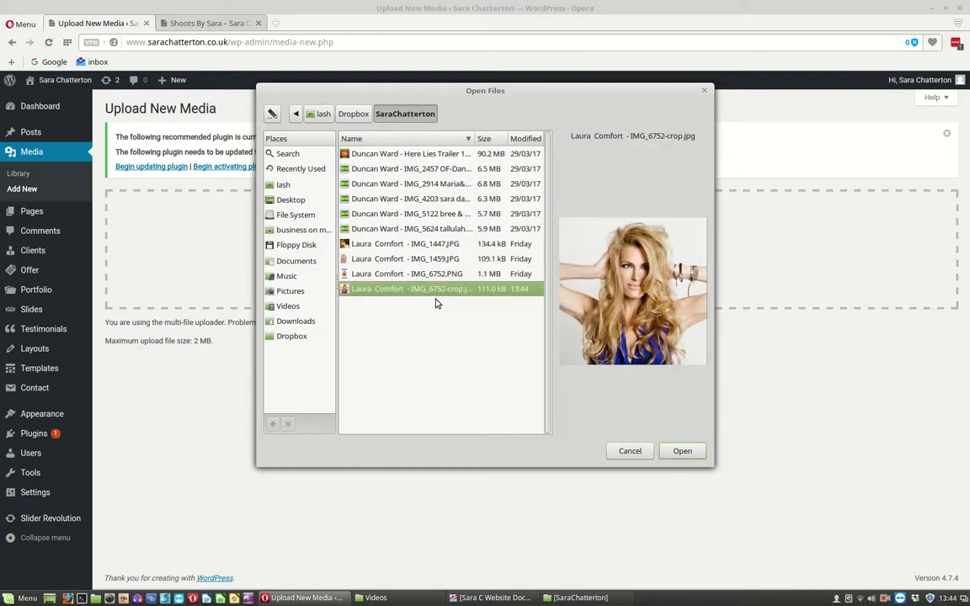
pyautogui.click(682, 451)
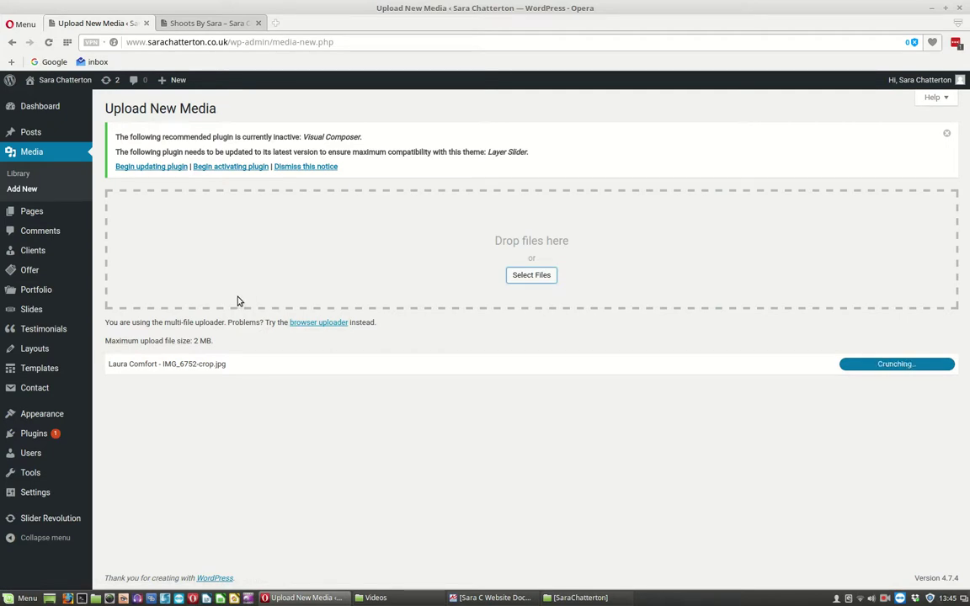
pyautogui.moveTo(49, 292)
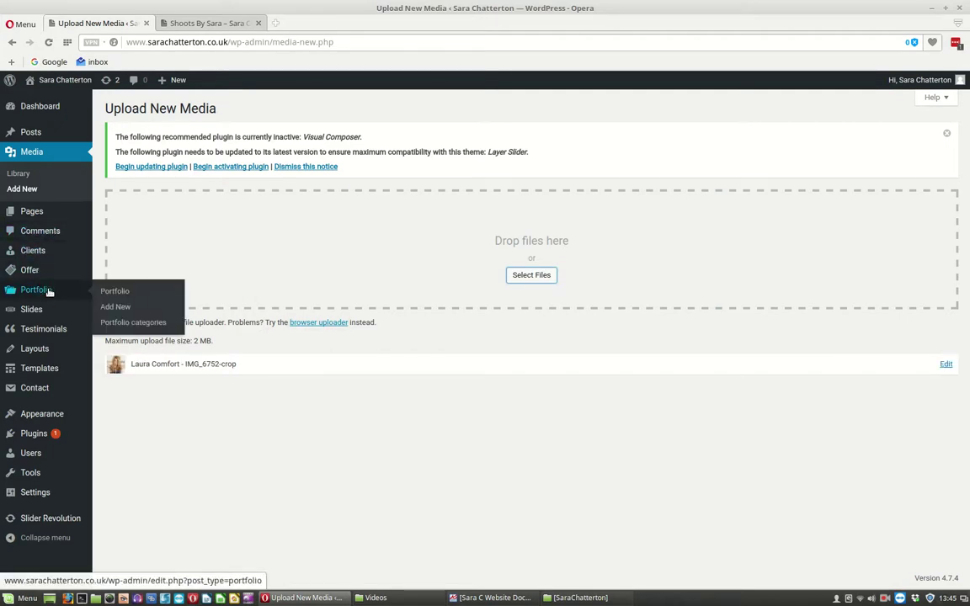
pyautogui.click(19, 174)
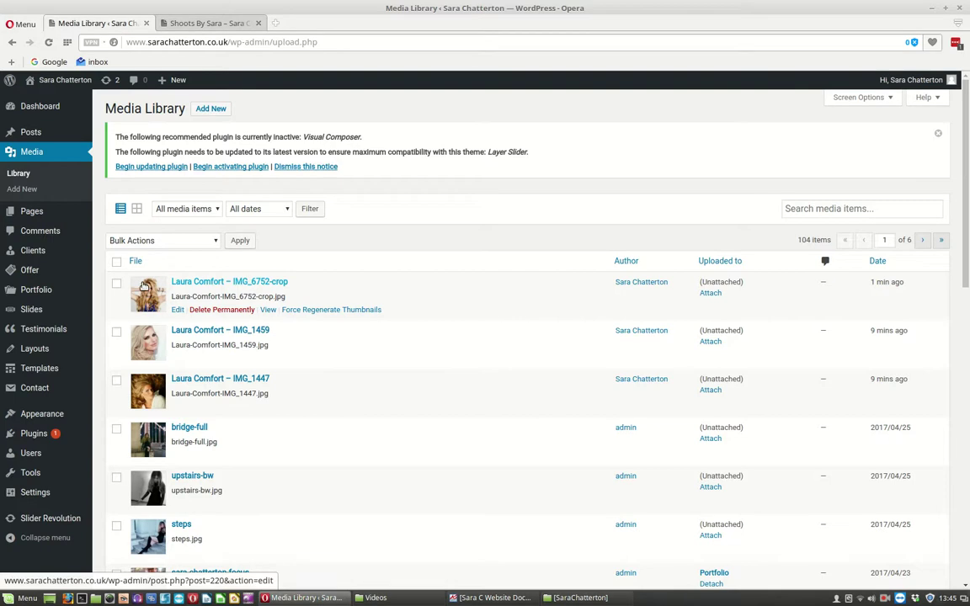
# Open the Shoots By Sara portfolio item for editing
pyautogui.moveTo(55, 289)
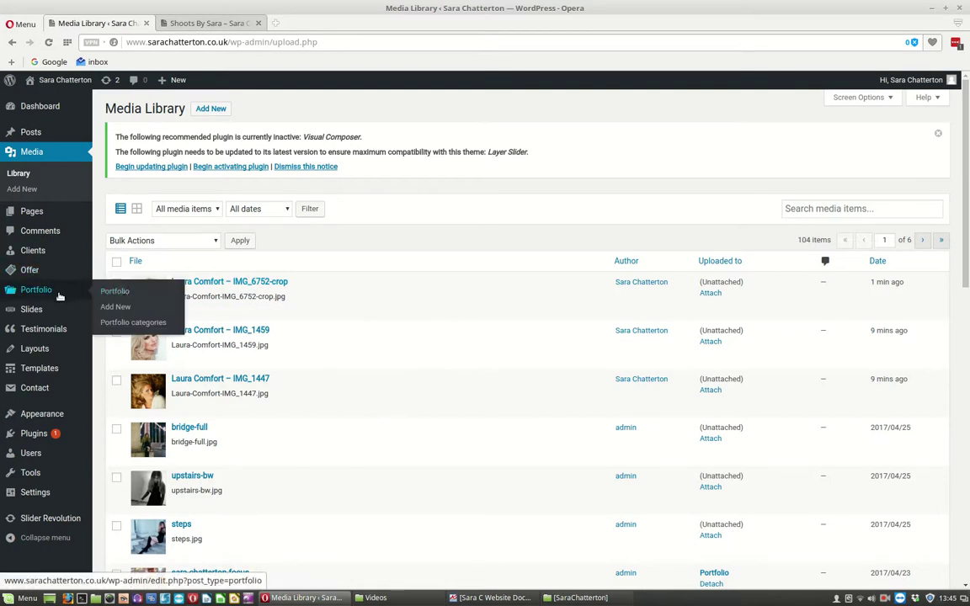
pyautogui.click(130, 294)
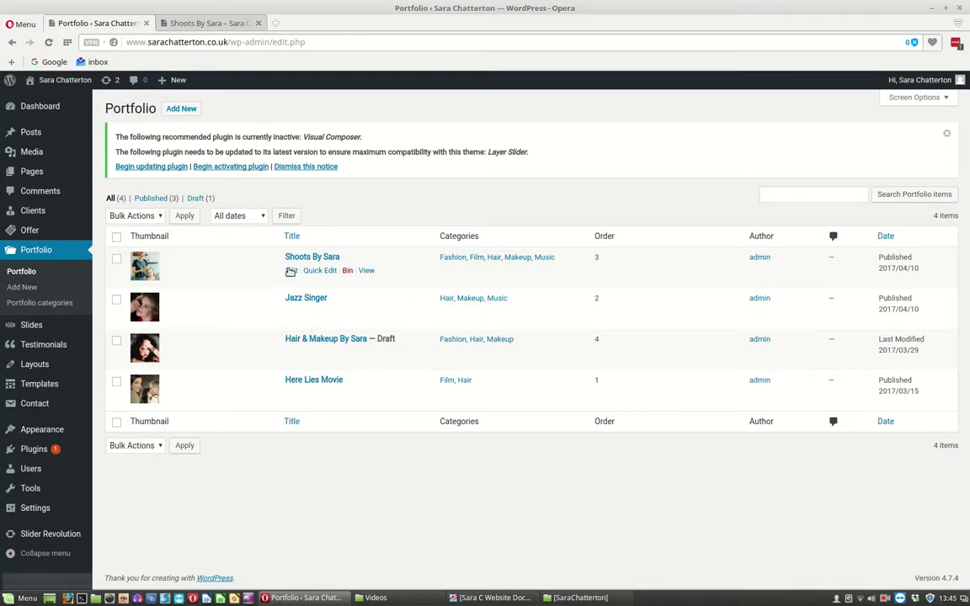
pyautogui.click(292, 272)
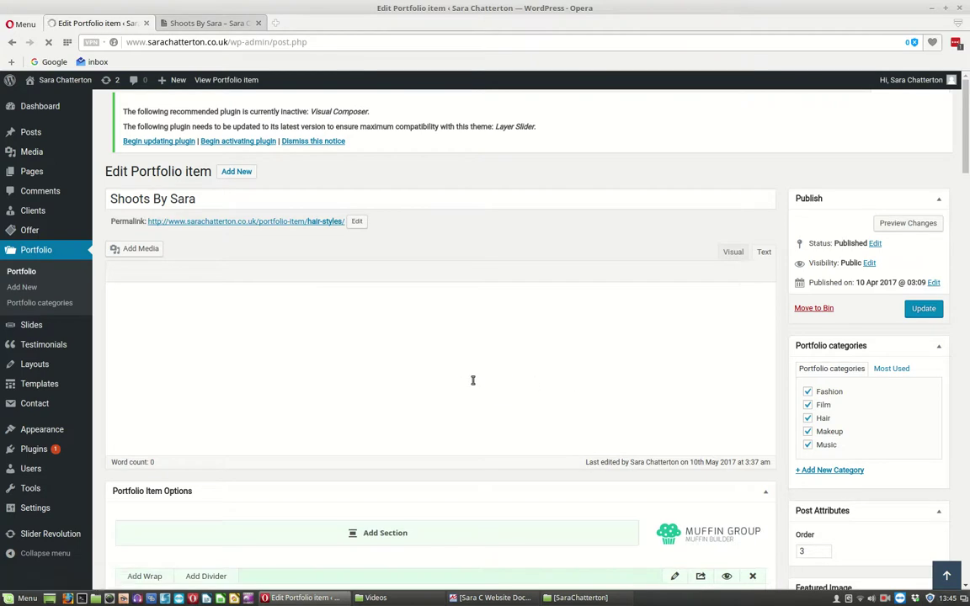
# Prepend image ID 220 to the gallery shortcode's ids and save the column
pyautogui.scroll(-6, 336, 342)
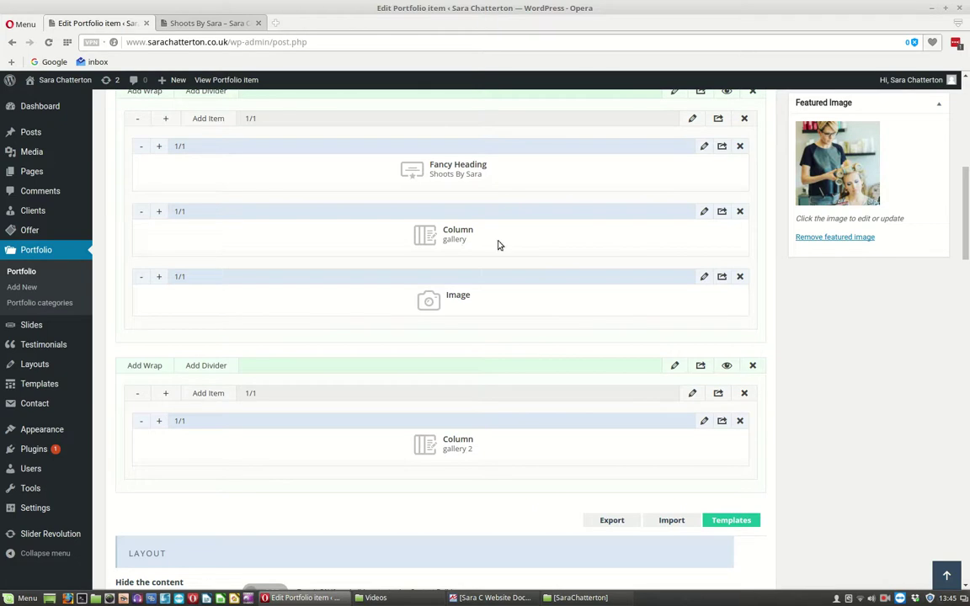
pyautogui.click(704, 212)
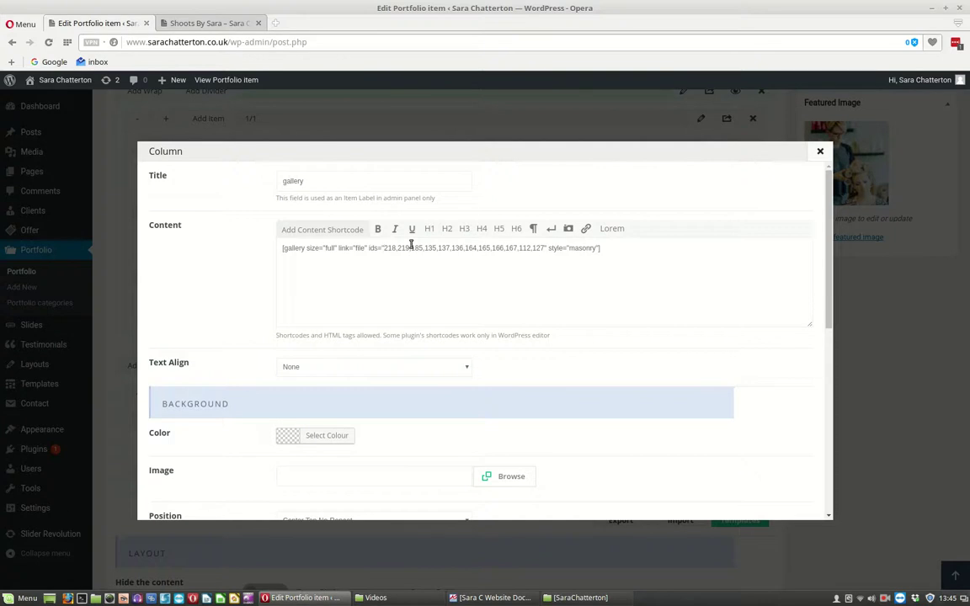
pyautogui.write('220,218')
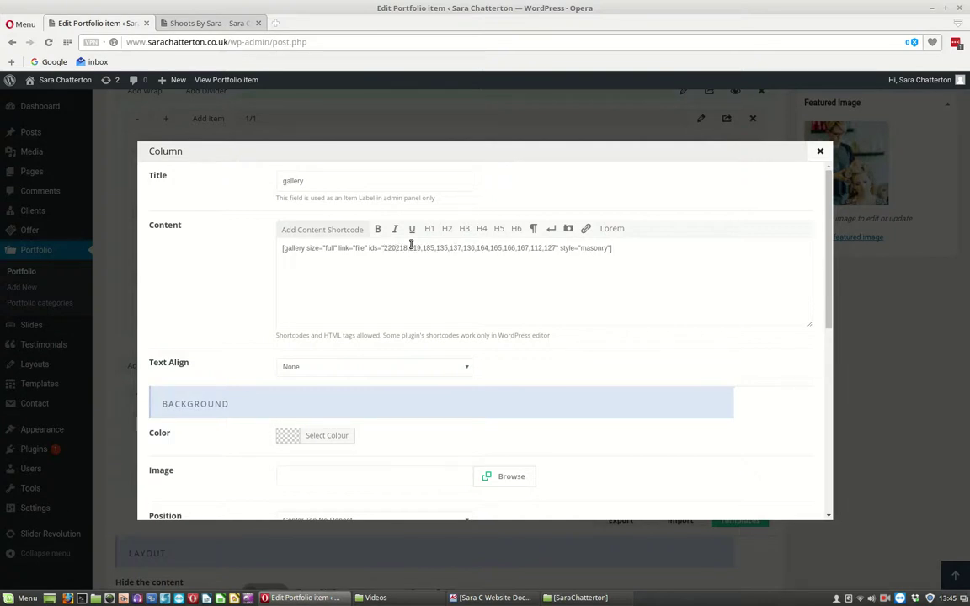
pyautogui.write(',')
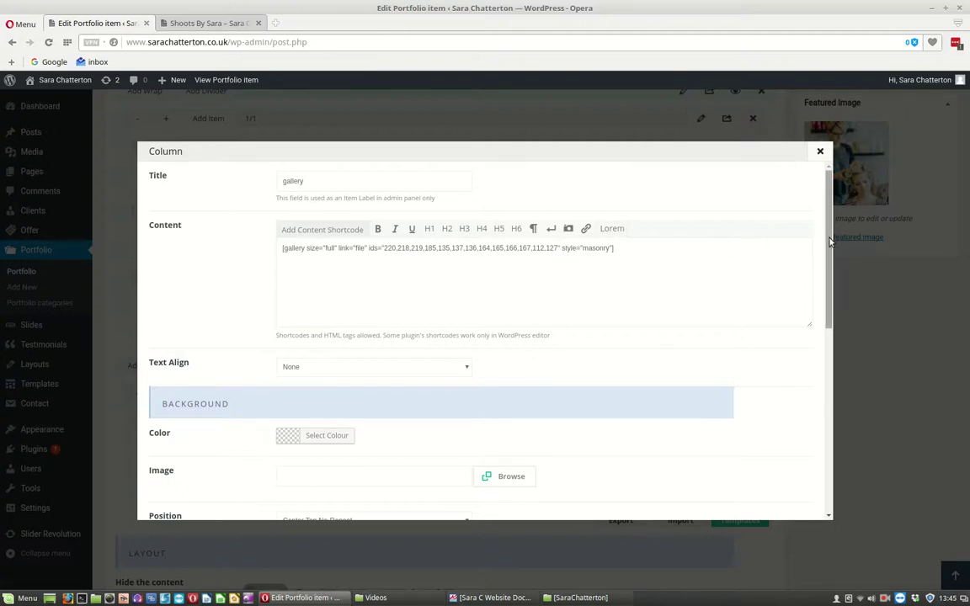
pyautogui.moveTo(830, 243); pyautogui.dragTo(825, 466)
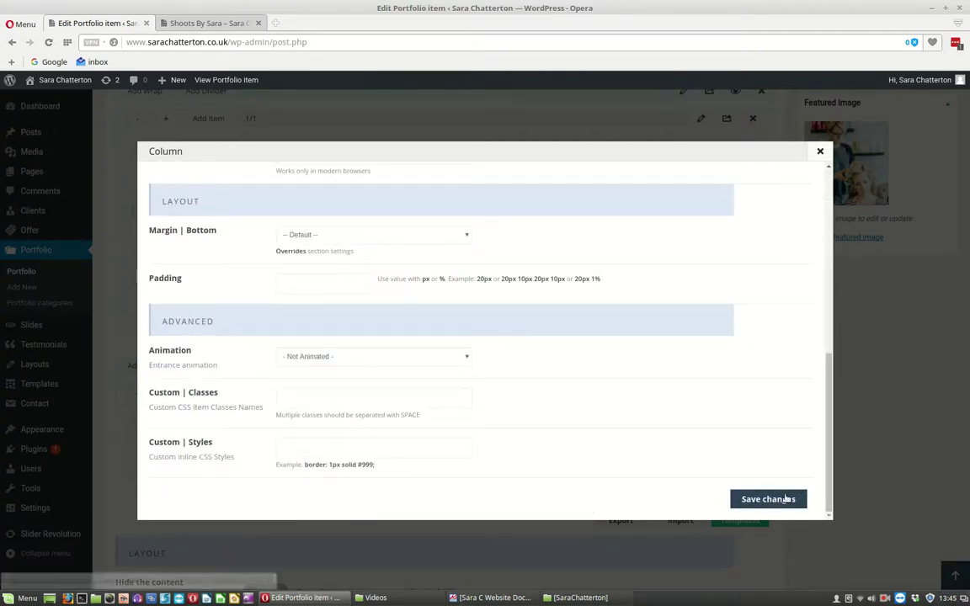
pyautogui.click(769, 500)
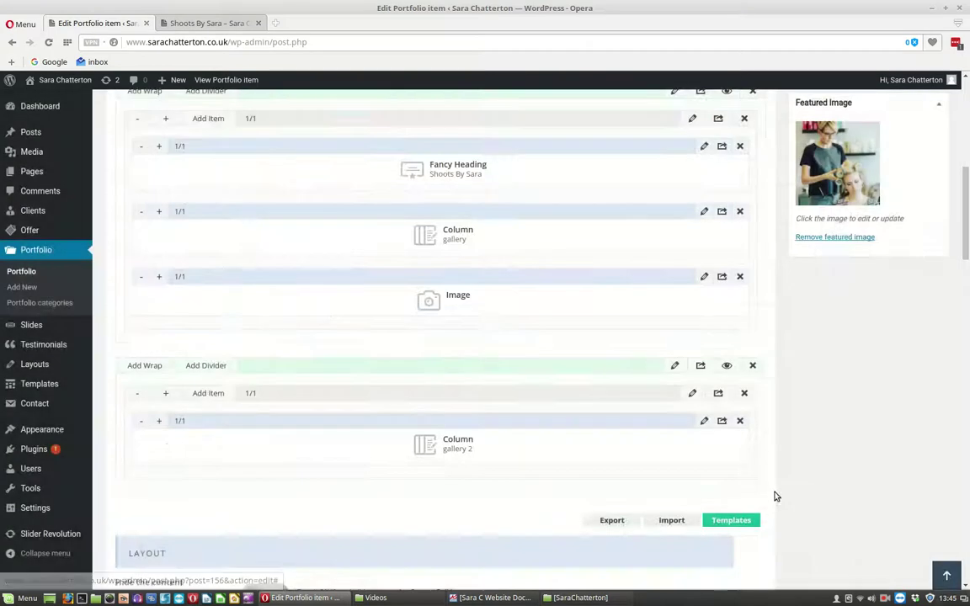
# Update the Shoots By Sara portfolio item and switch to its live page
pyautogui.scroll(6, 967, 228)
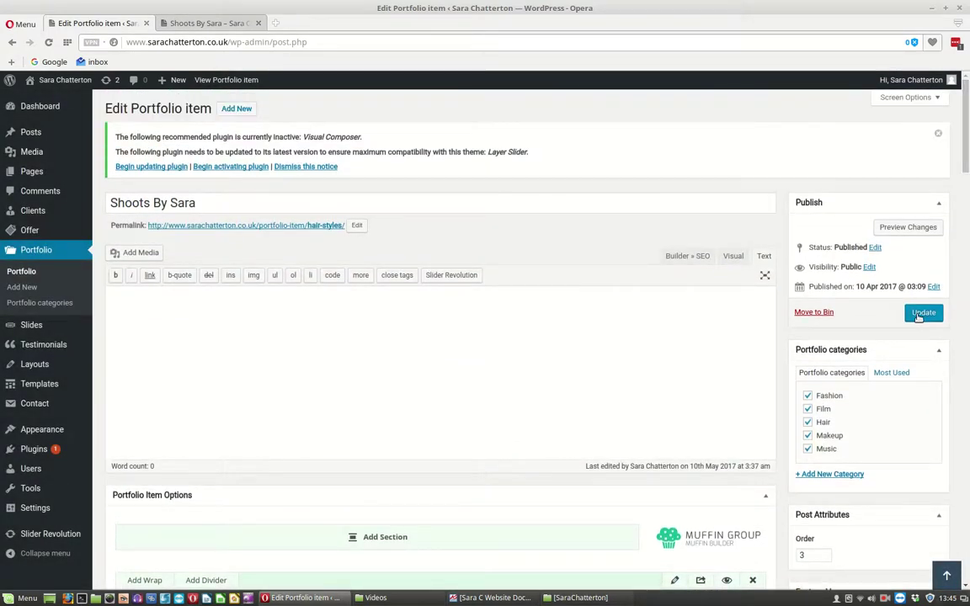
pyautogui.click(924, 313)
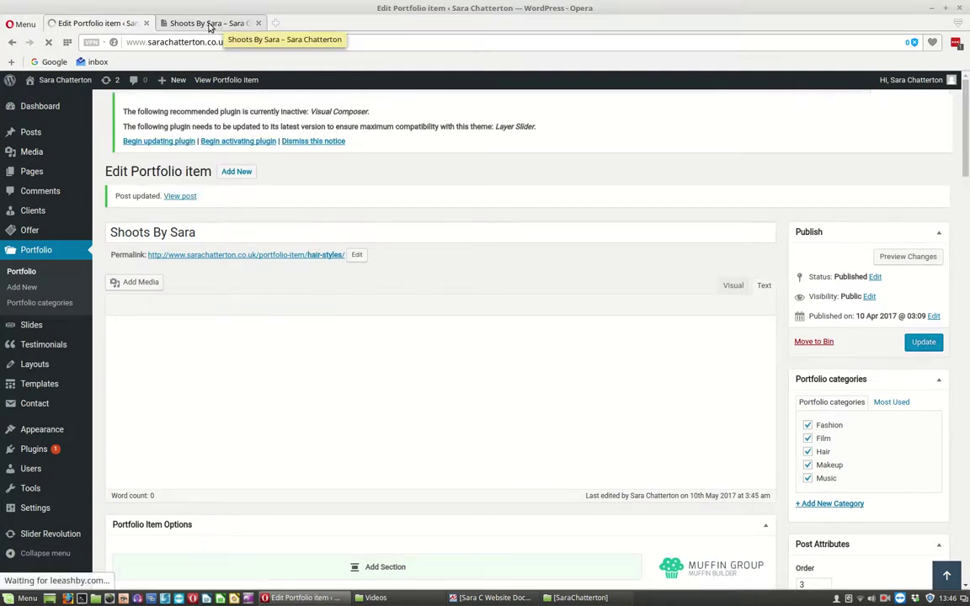
pyautogui.click(211, 25)
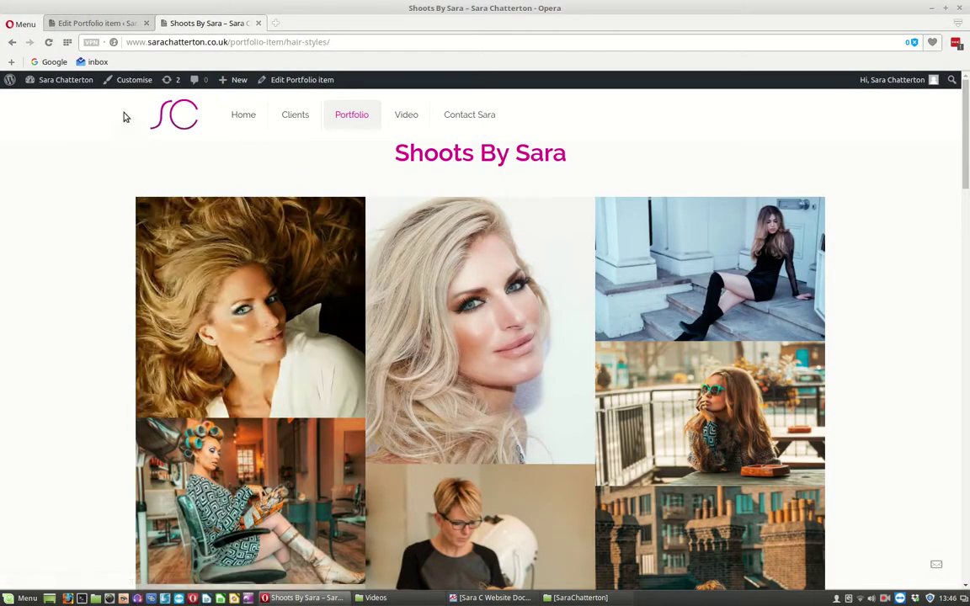
# Reload the live page and check the new portrait first in the gallery lightbox
pyautogui.click(49, 42)
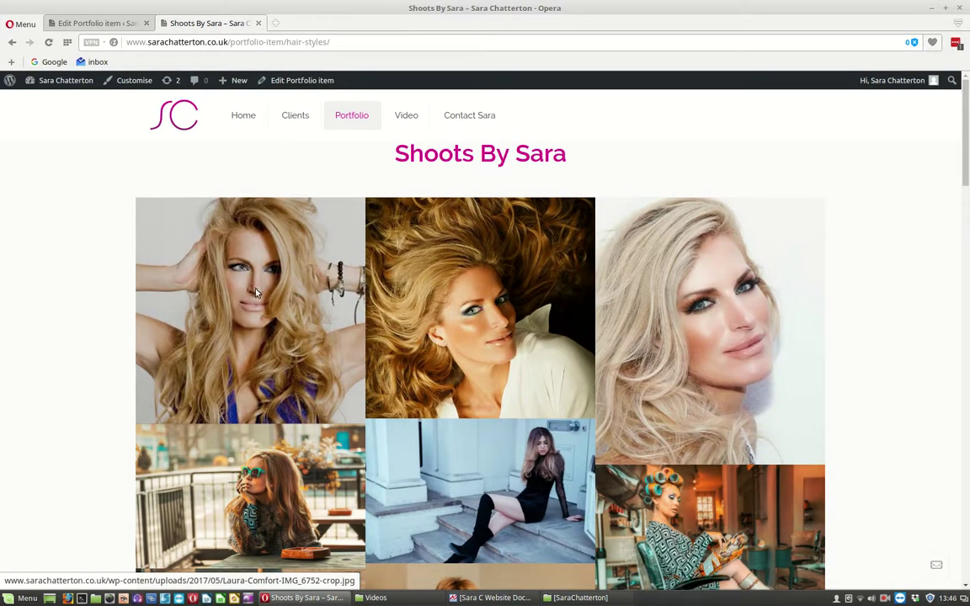
pyautogui.click(257, 293)
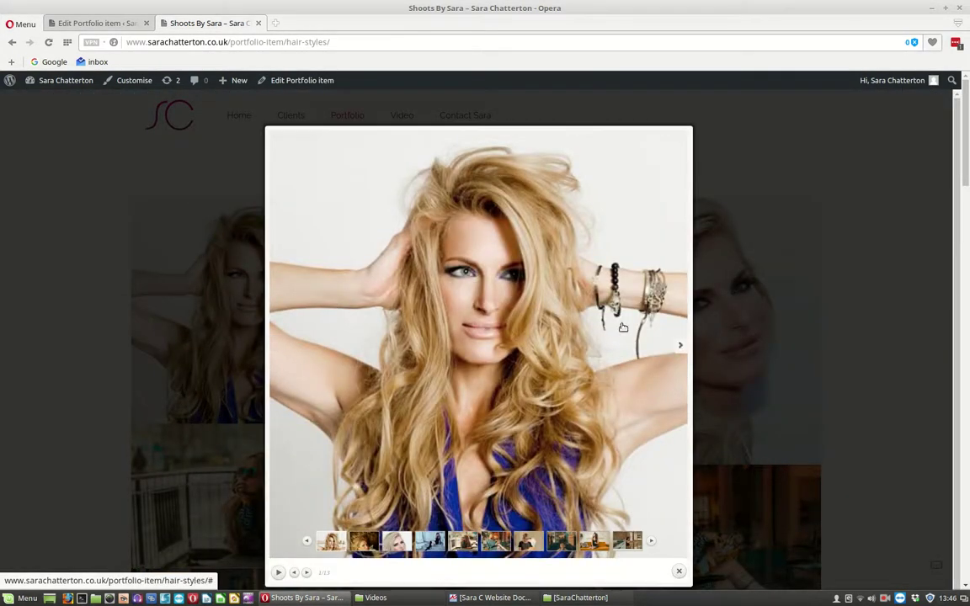
pyautogui.click(682, 348)
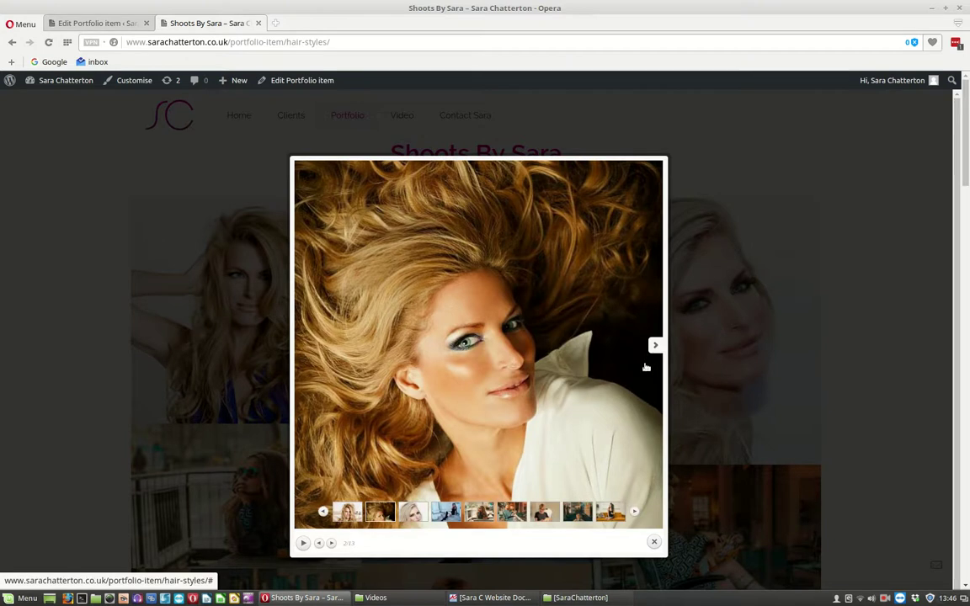
pyautogui.click(654, 544)
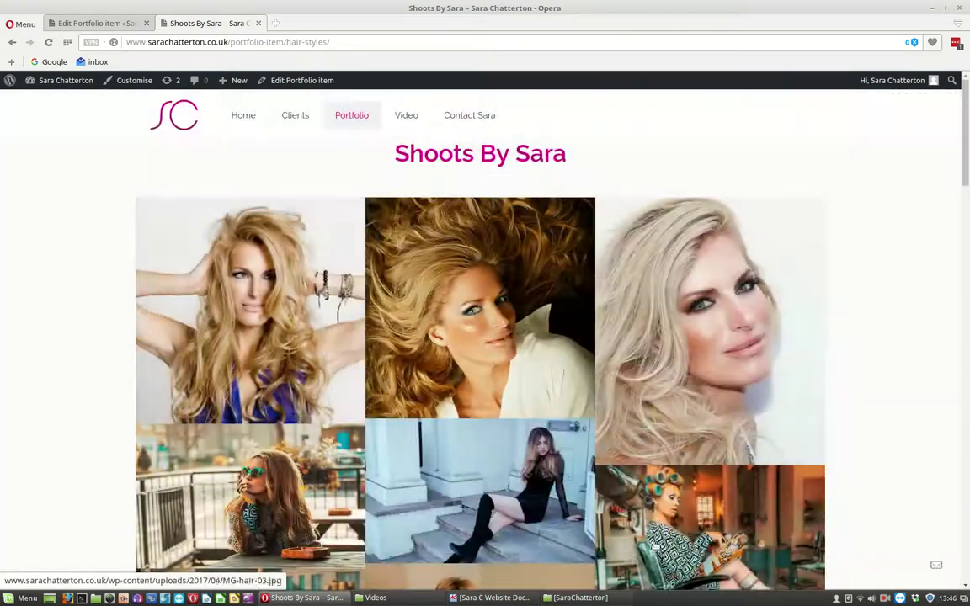